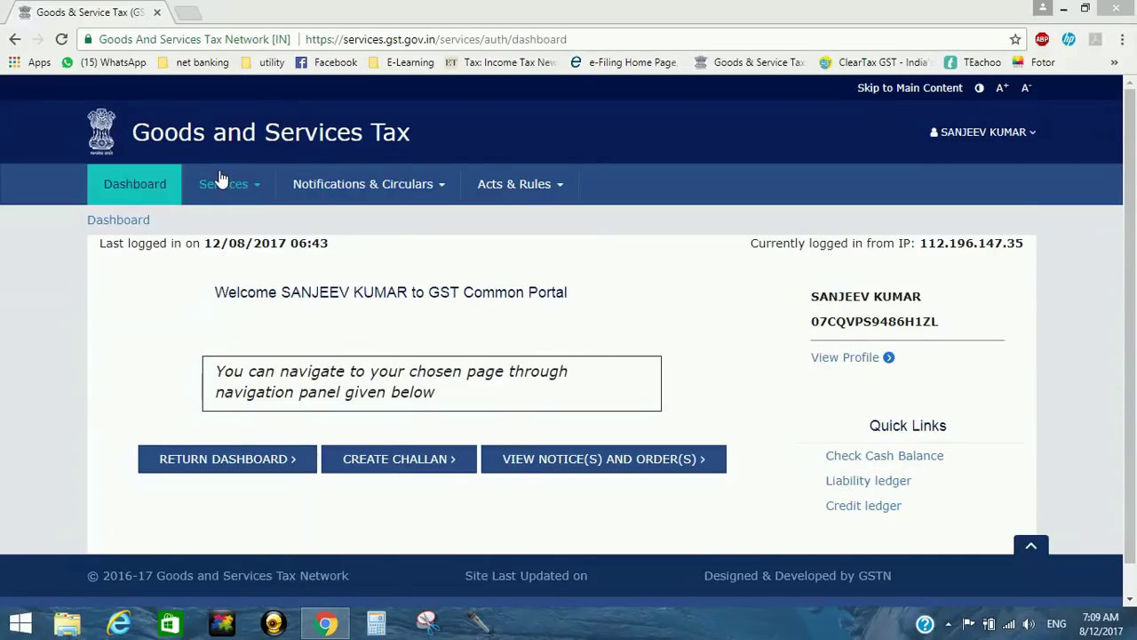
- Open the Amendment of Registration Non-Core Fields application from the registration services
left_click(255, 192)
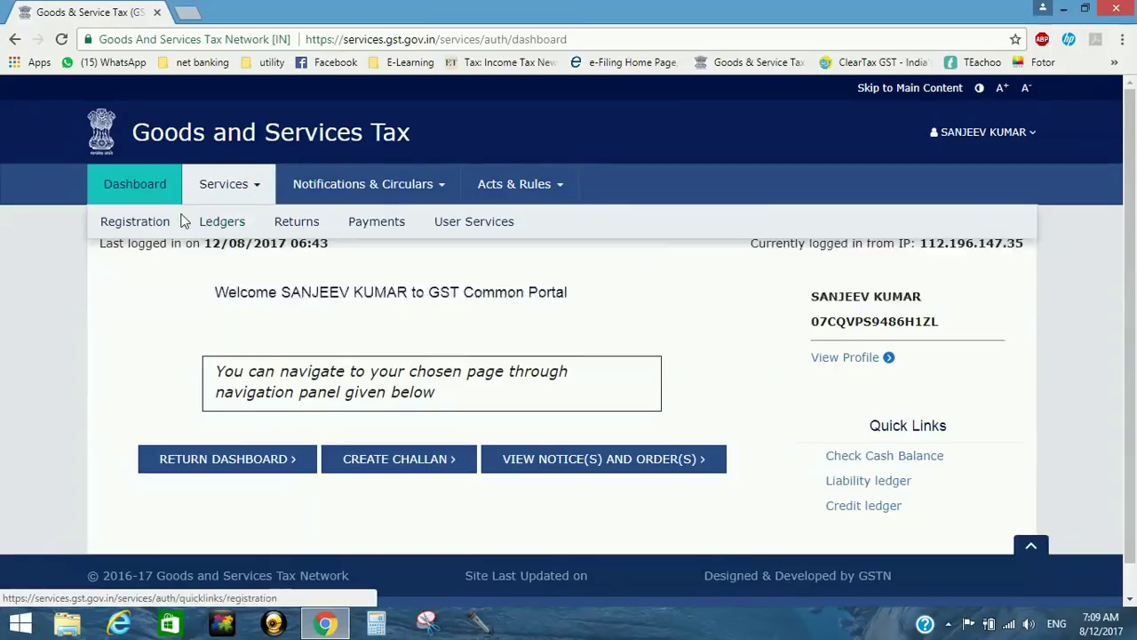
mouse_move(165, 230)
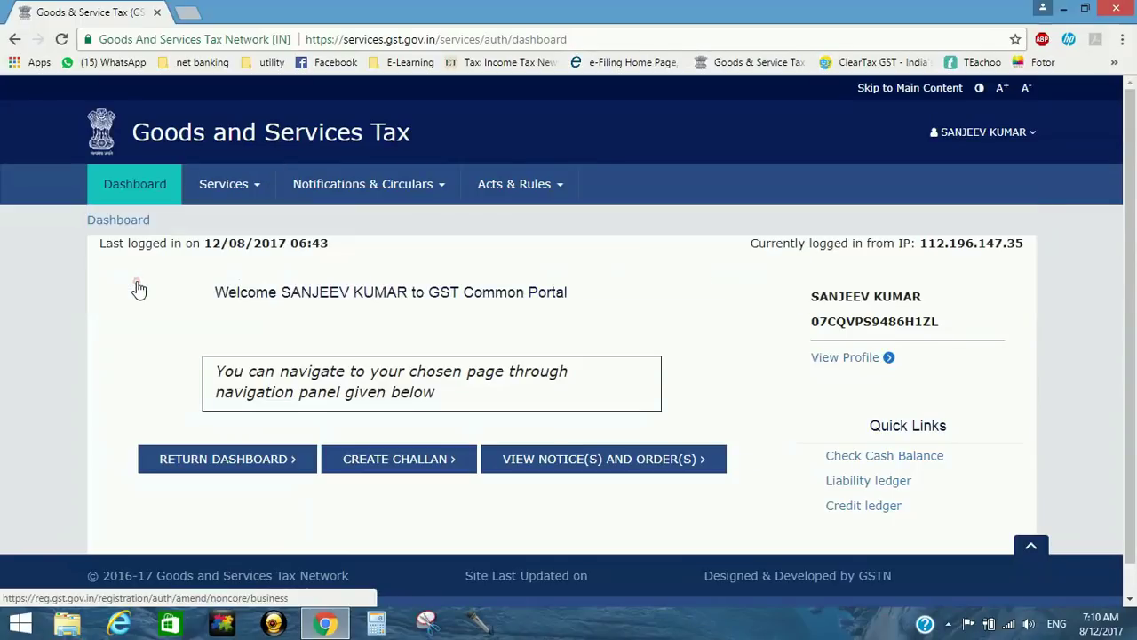
left_click(138, 284)
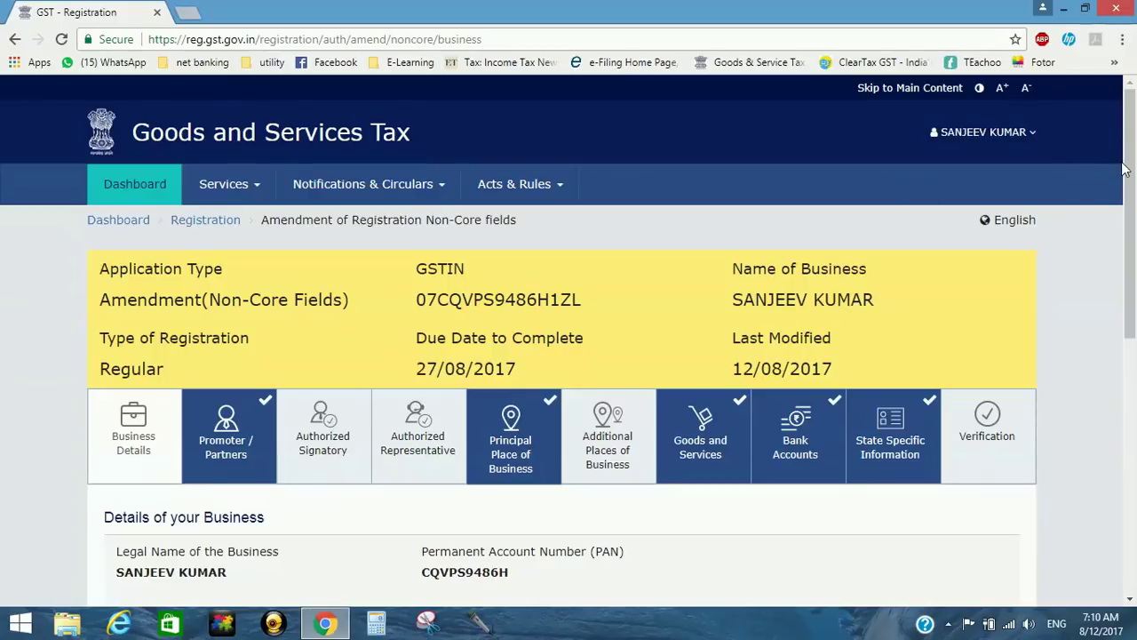
- Review the Business Details section, including trade name, constitution of business, jurisdiction and commissionerate codes
left_click_drag(1131, 169, 1131, 305)
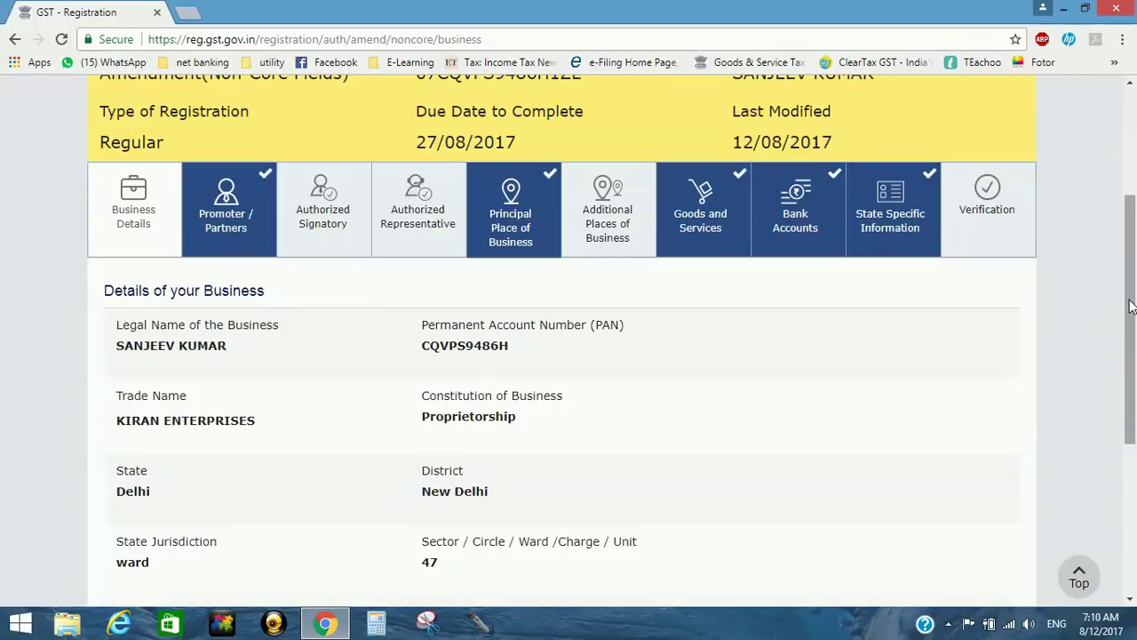
scroll(1131, 305, "down", 1)
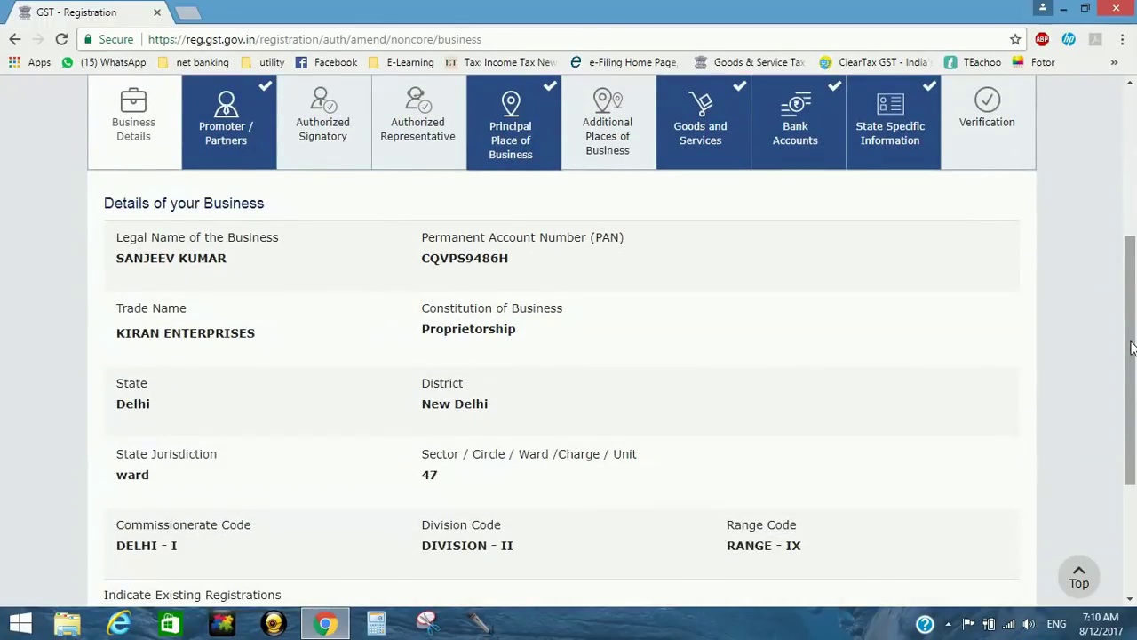
scroll(1132, 348, "down", 1)
scroll(1133, 348, "up", 3)
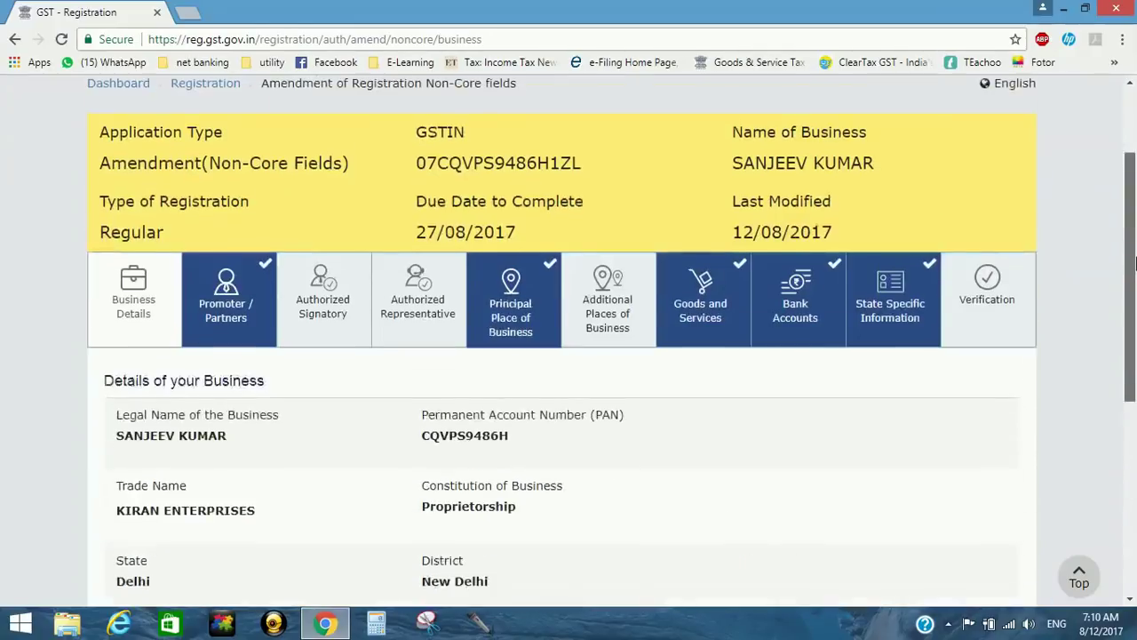
key("super+c")
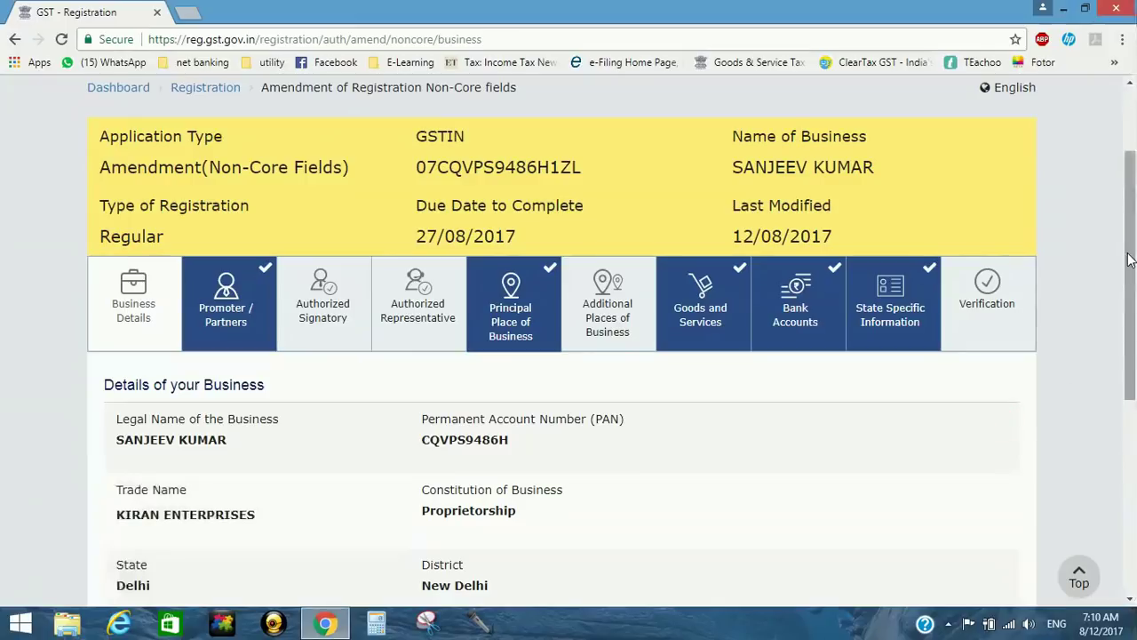
left_click_drag(1129, 267, 1132, 311)
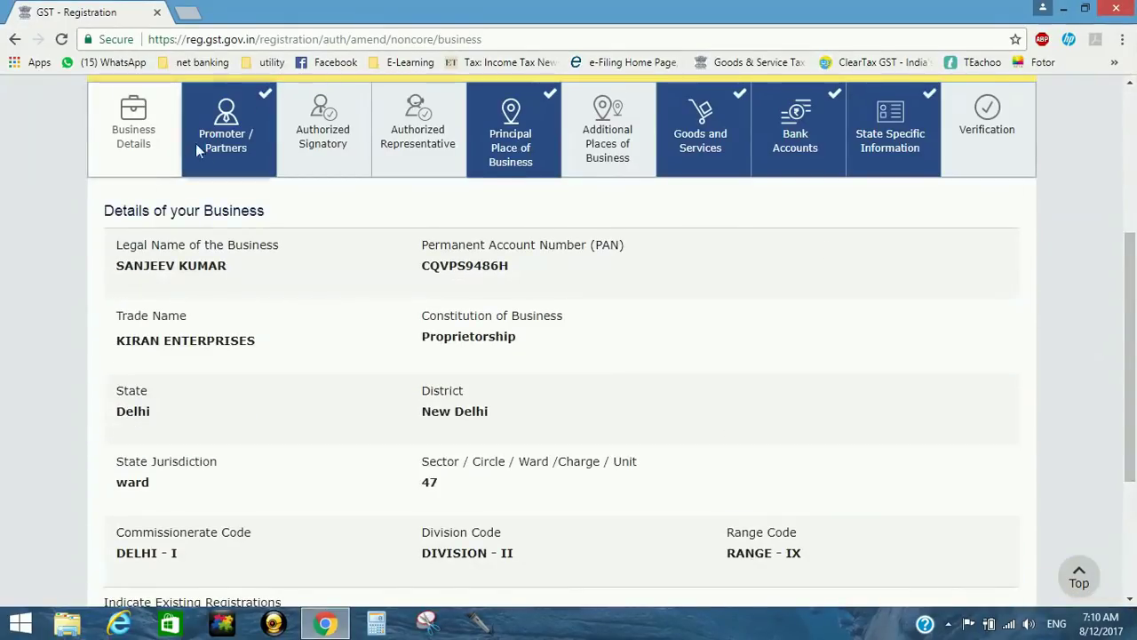
- Go to the Promoter / Partners section and open the proprietor's record for editing
left_click(221, 147)
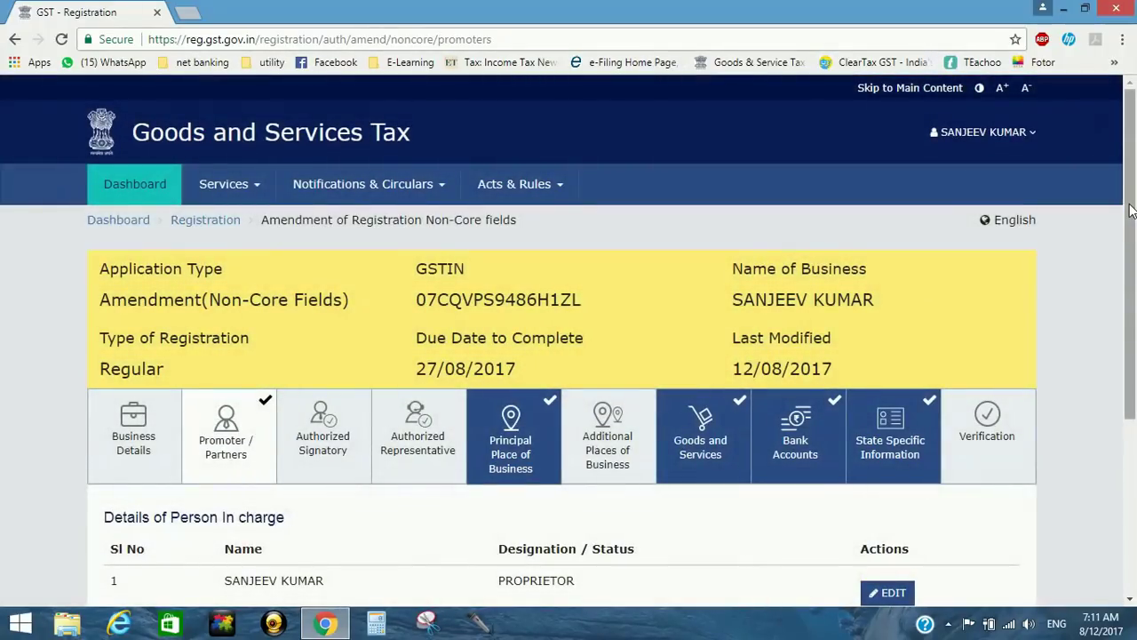
left_click_drag(1128, 210, 1107, 320)
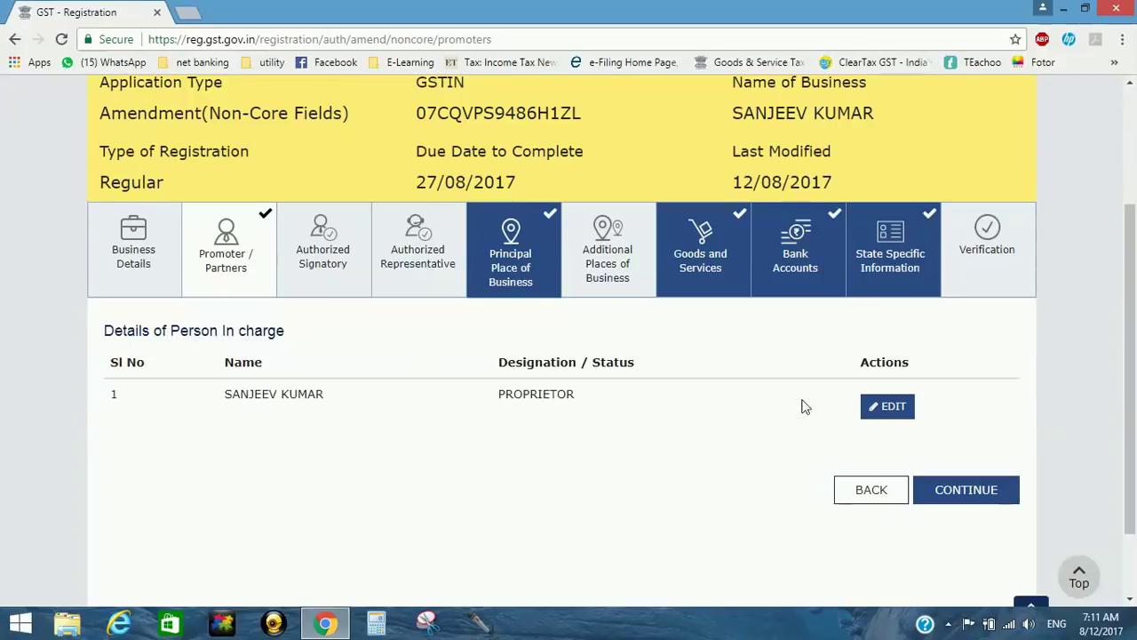
scroll(1131, 297, "down", 2)
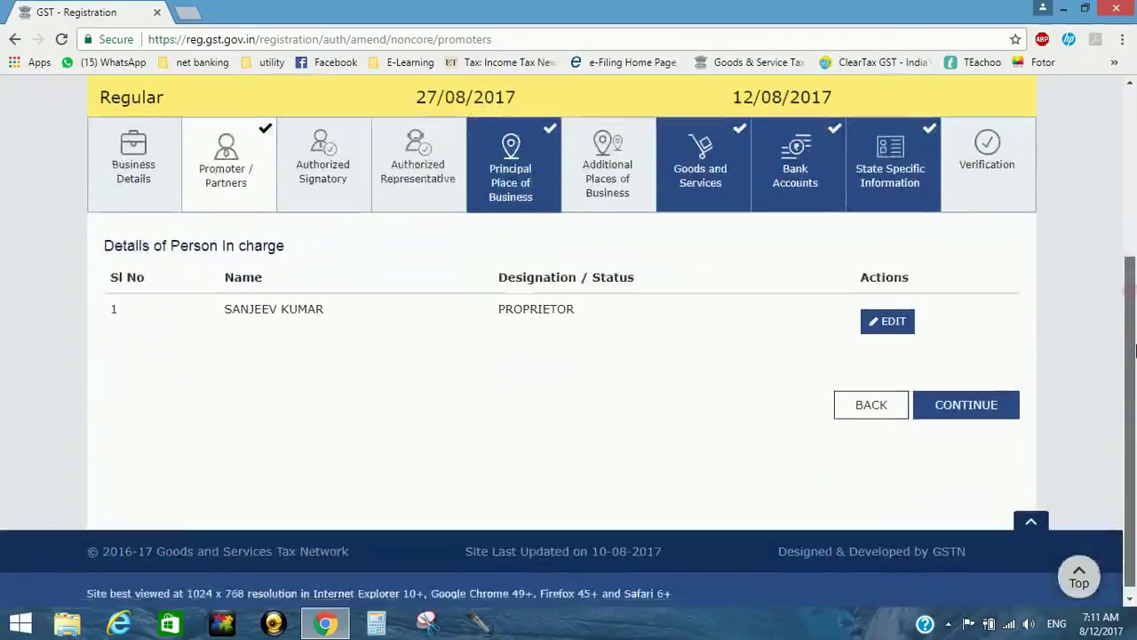
left_click(881, 322)
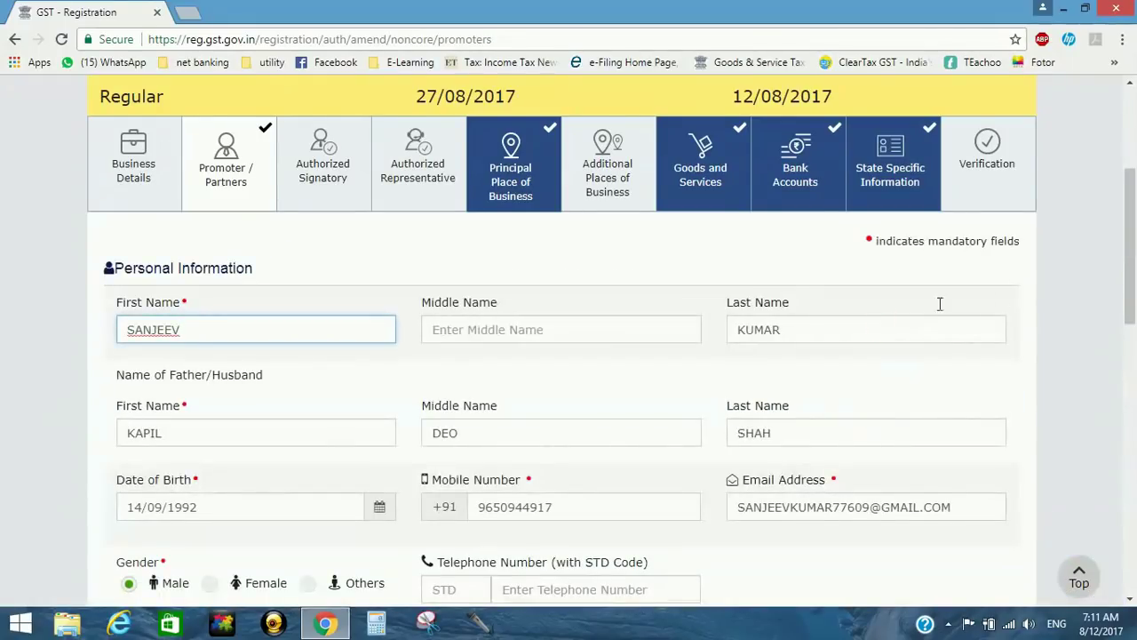
- Review the proprietor's personal, identity, residential address and document details, and cancel the form without saving
left_click_drag(1130, 203, 1130, 255)
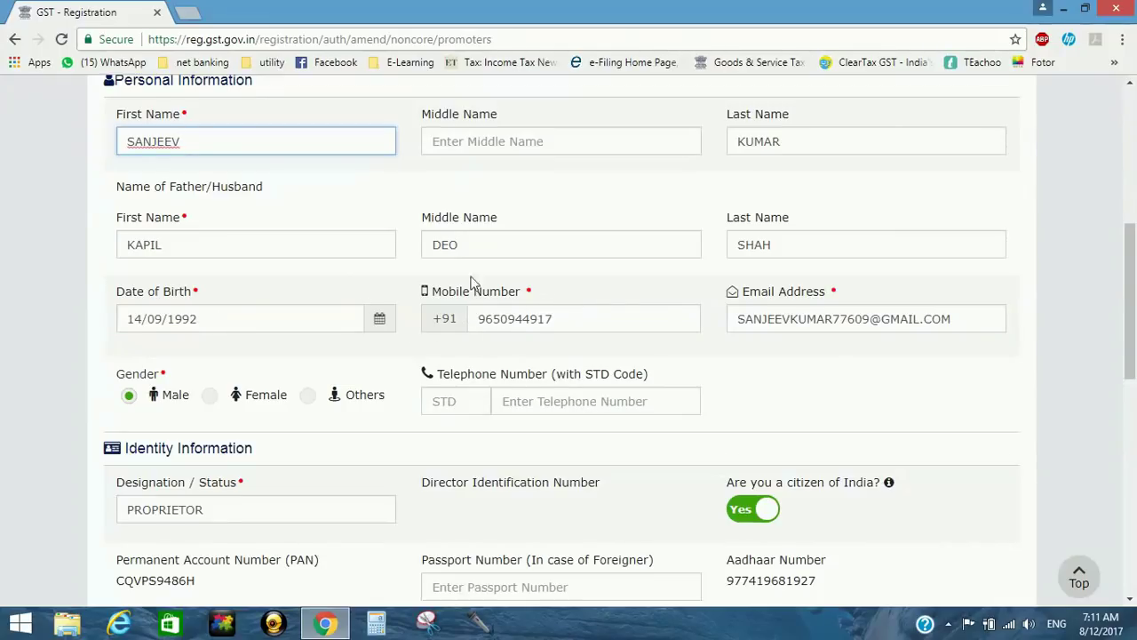
left_click(576, 321)
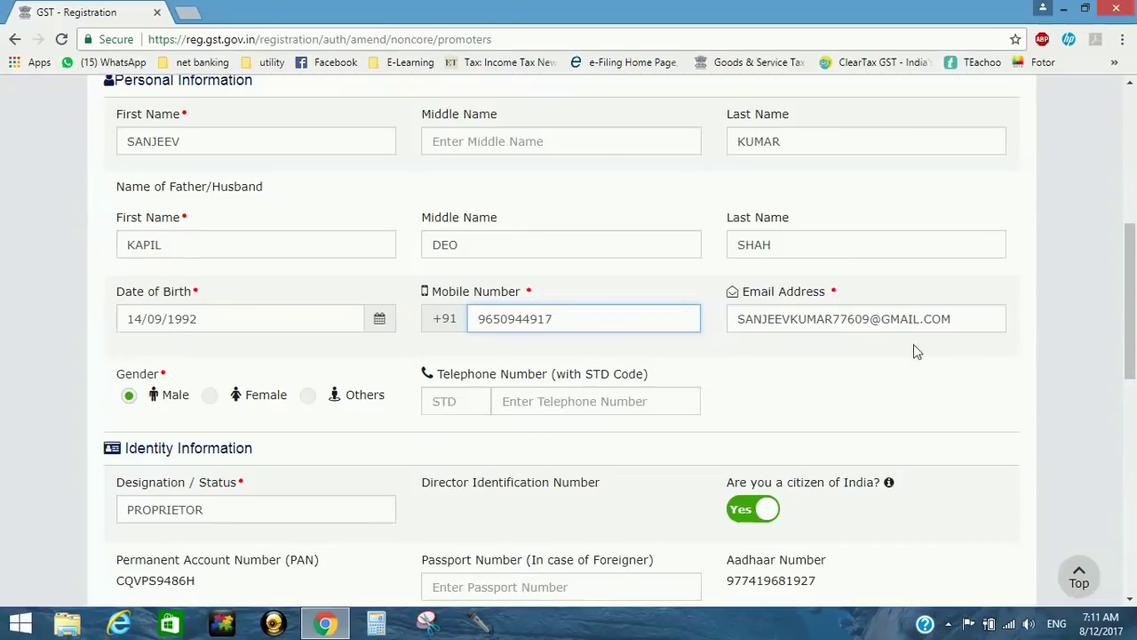
scroll(1133, 253, "down", 3)
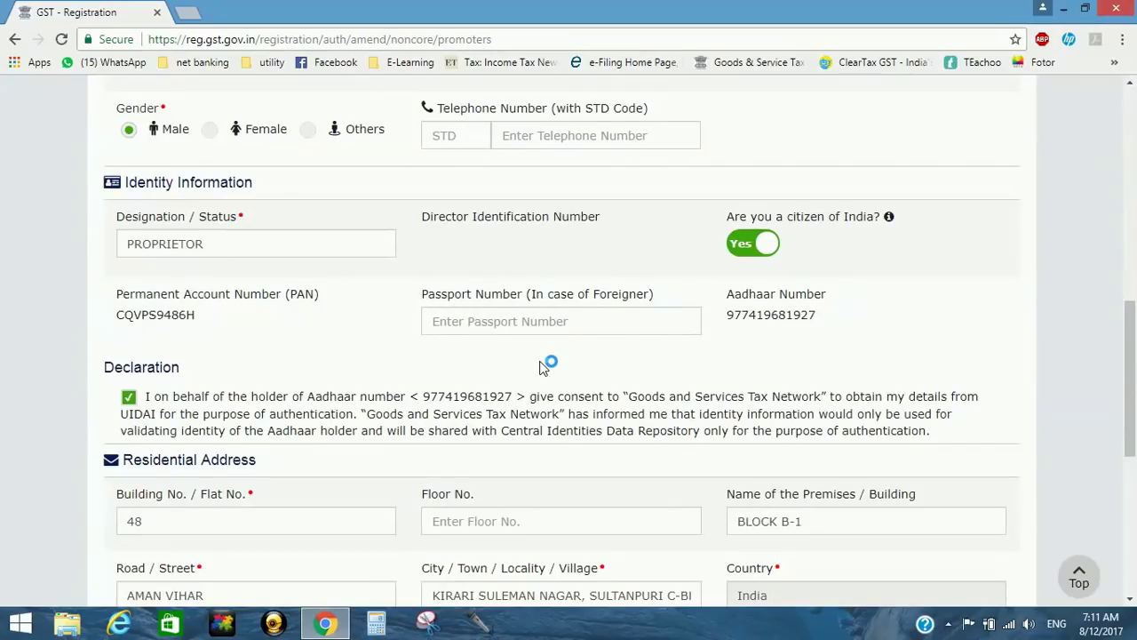
left_click_drag(1128, 318, 1134, 400)
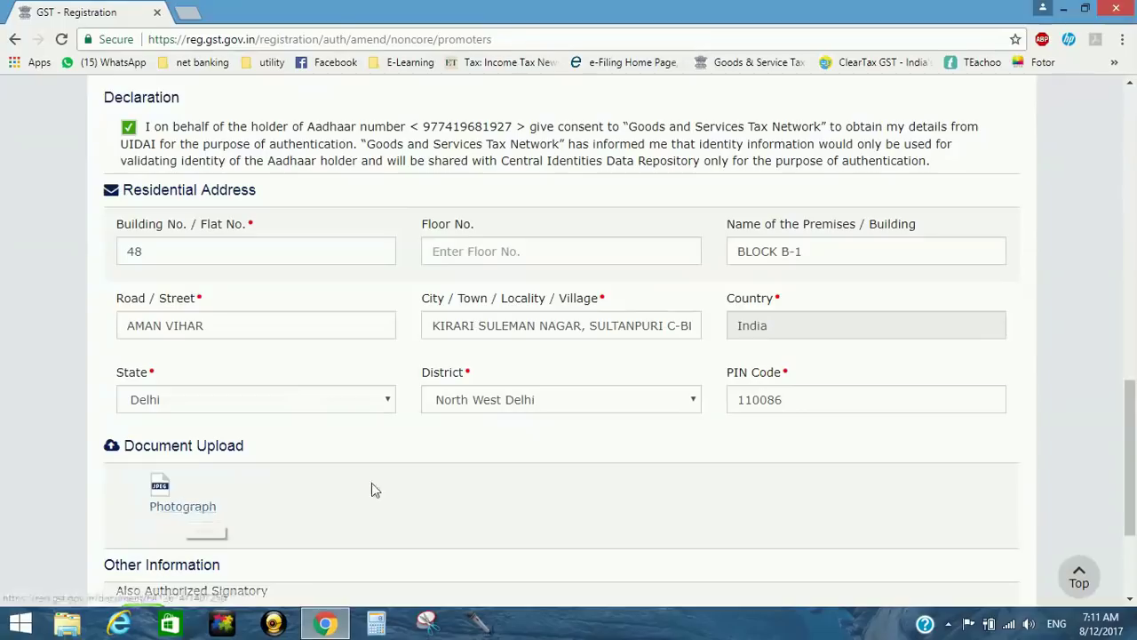
scroll(1132, 405, "down", 2)
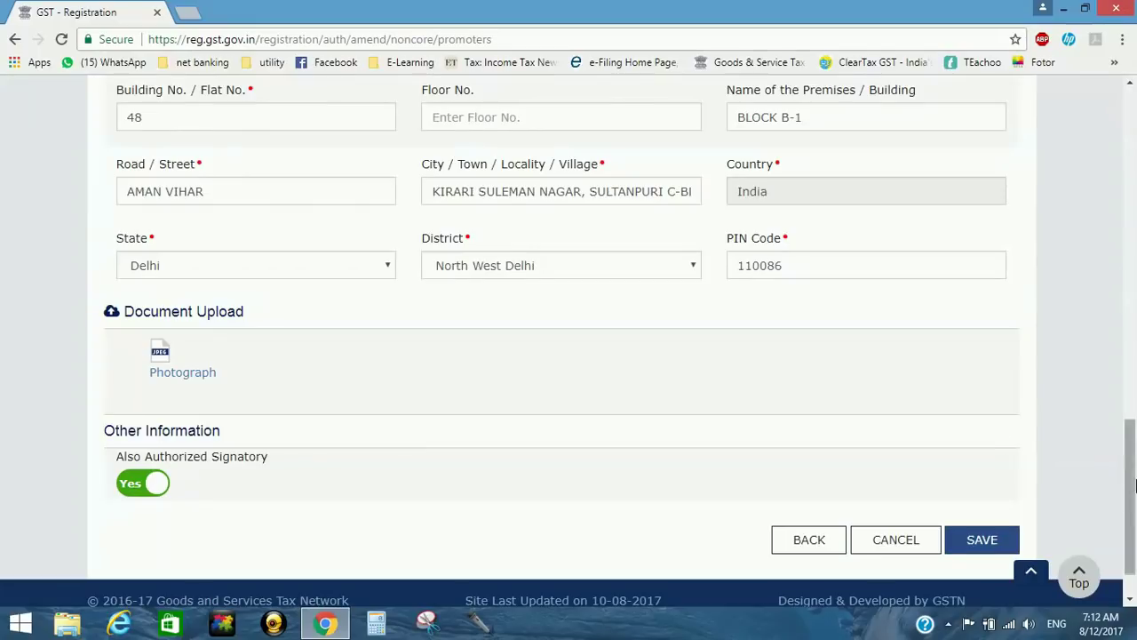
left_click(894, 552)
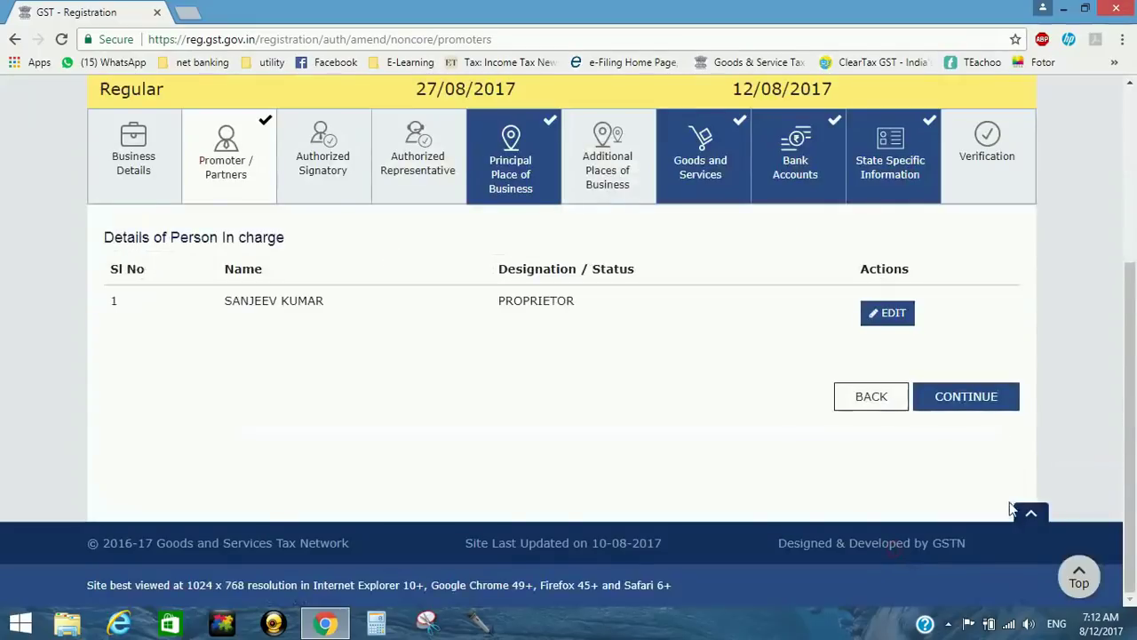
- Go to the Authorized Signatory section, accepting the loss of unsaved changes, and view the signatory list
scroll(1109, 425, "up", 2)
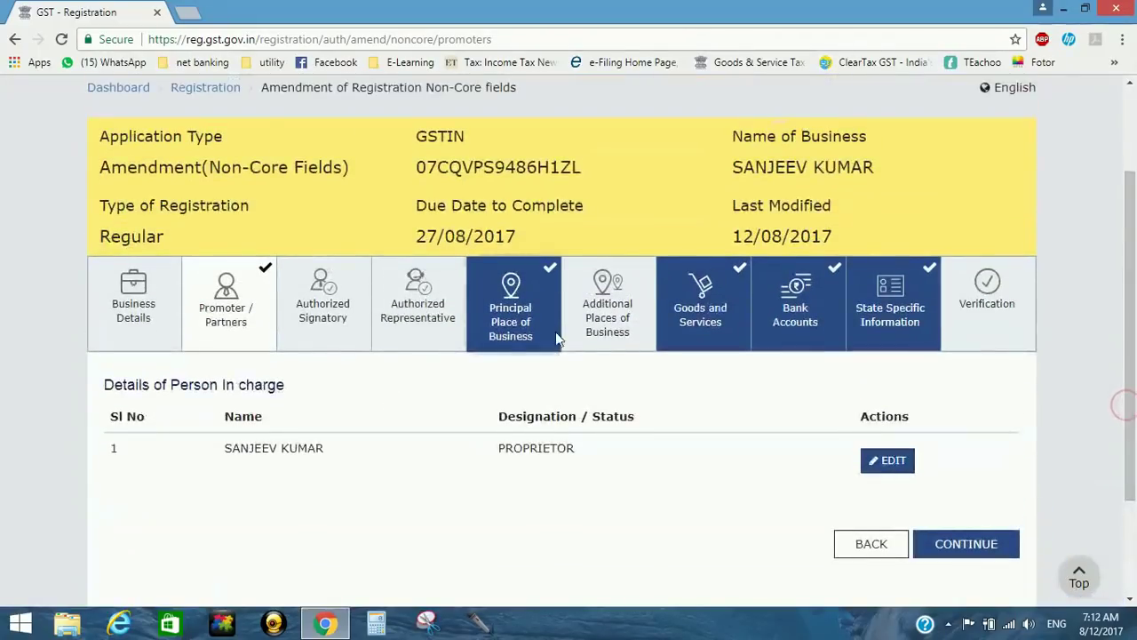
left_click(322, 298)
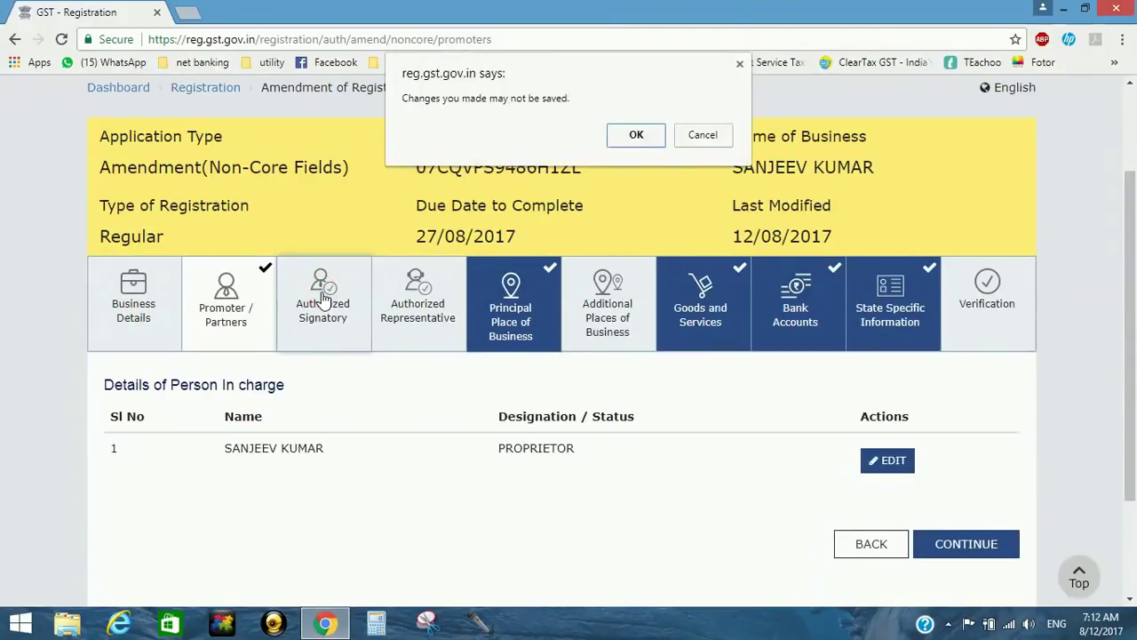
left_click(706, 138)
left_click(316, 293)
left_click(633, 133)
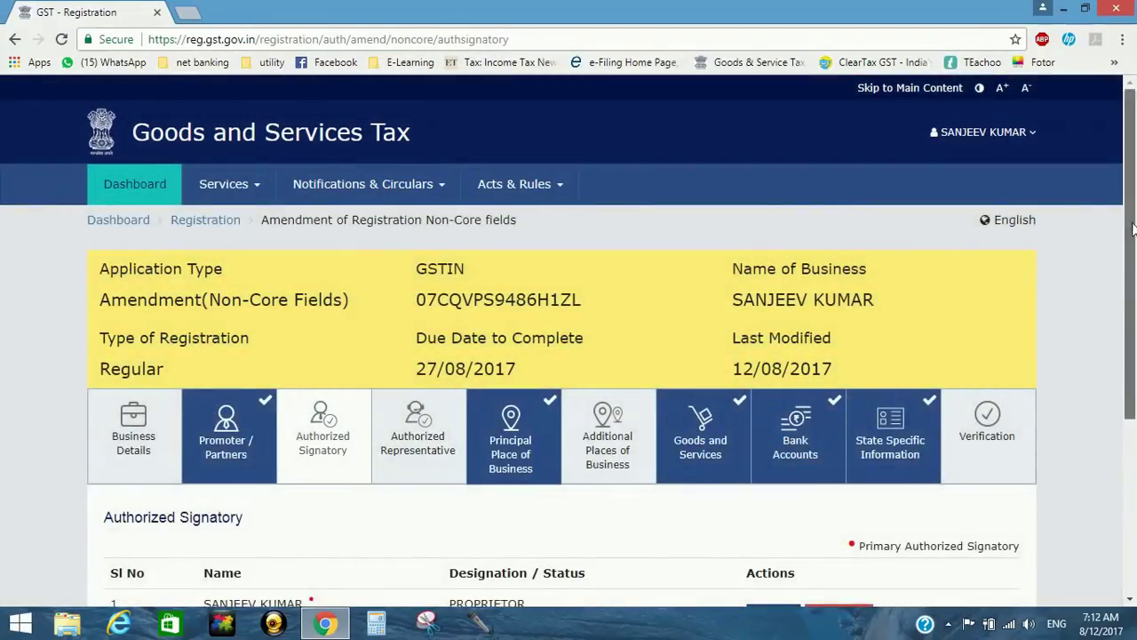
scroll(718, 398, "down", 3)
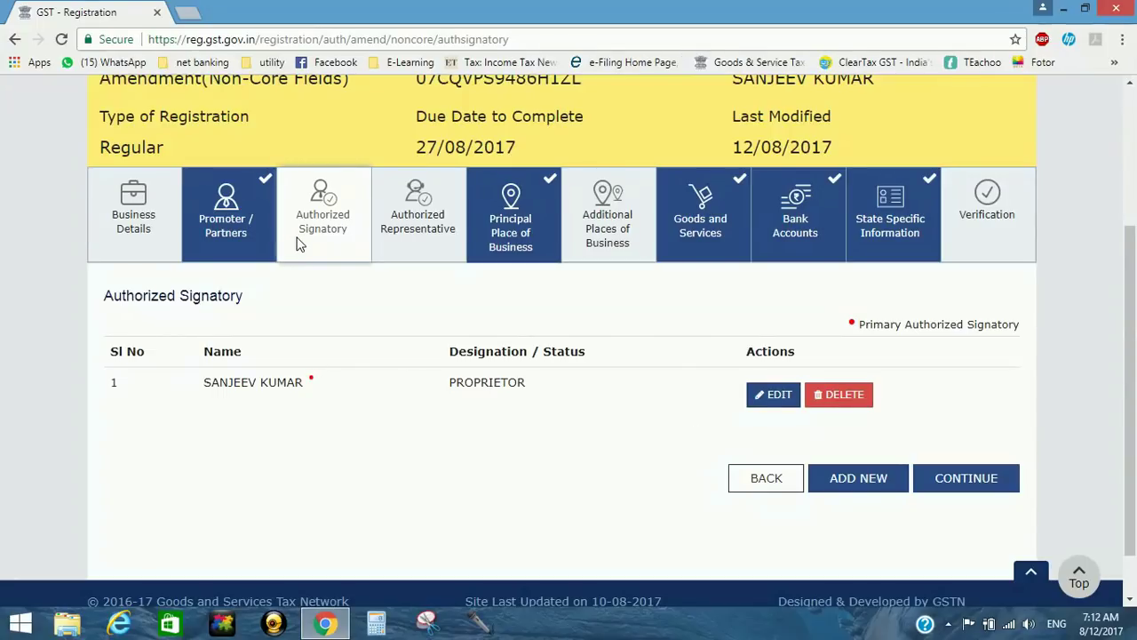
- View the Authorized Representative section and review the address, contact and possession details of the Principal Place of Business
left_click(411, 226)
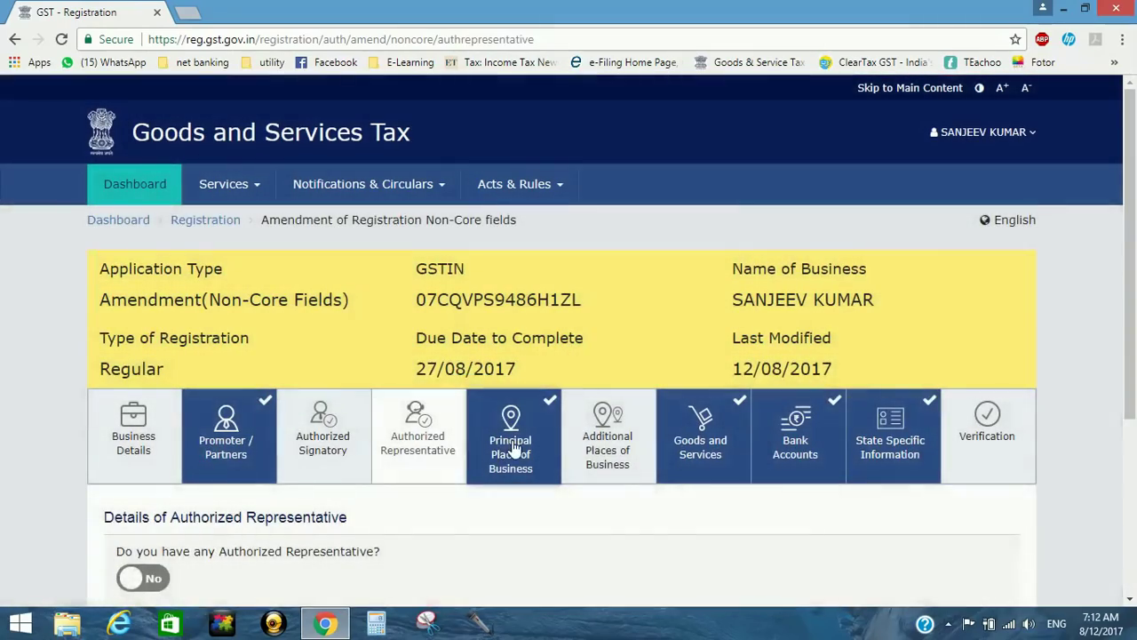
left_click(514, 449)
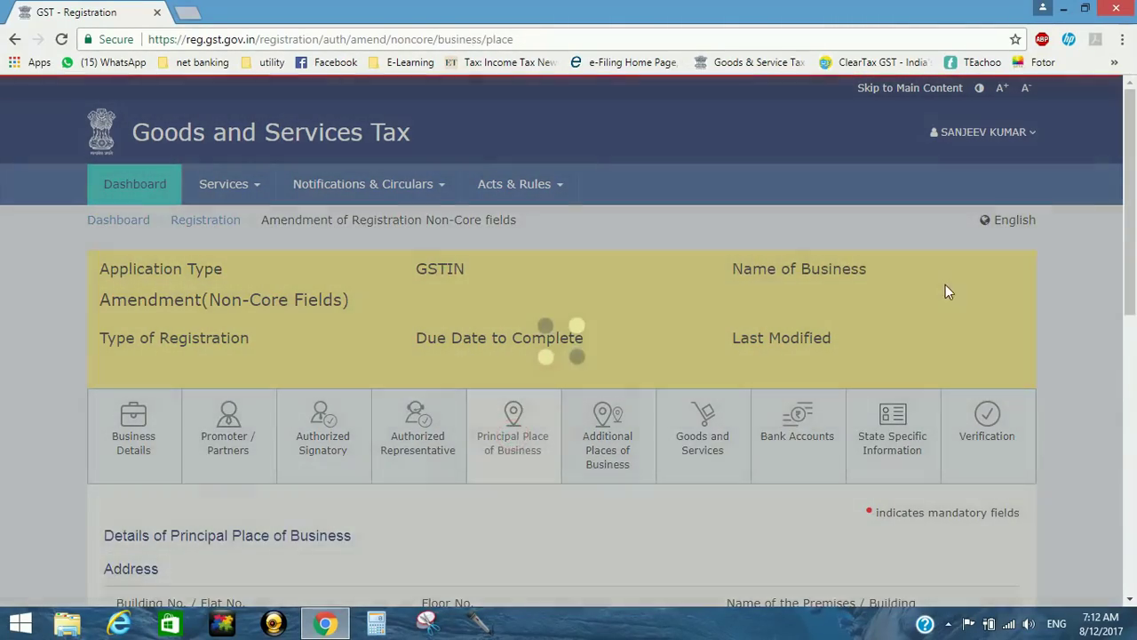
scroll(1115, 162, "down", 5)
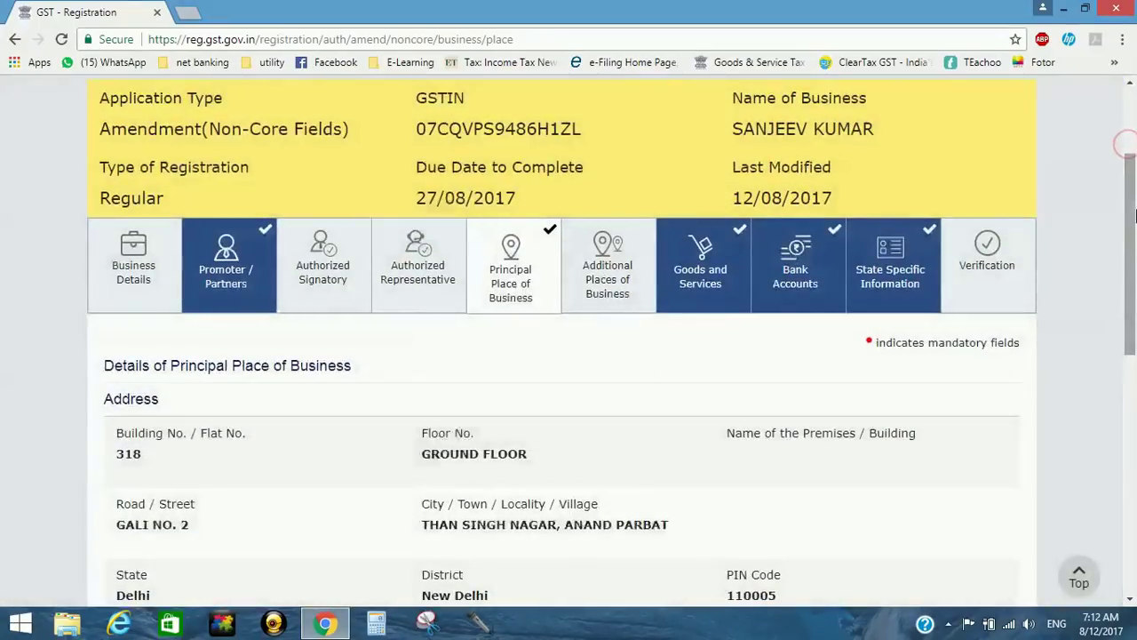
scroll(1133, 307, "down", 3)
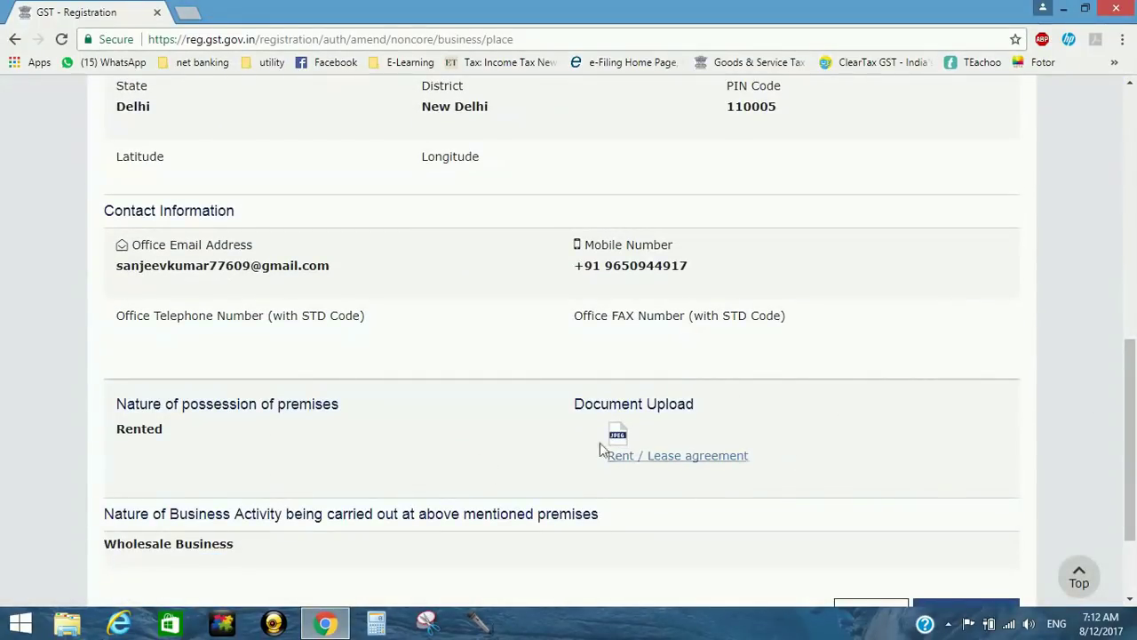
scroll(1132, 355, "up", 4)
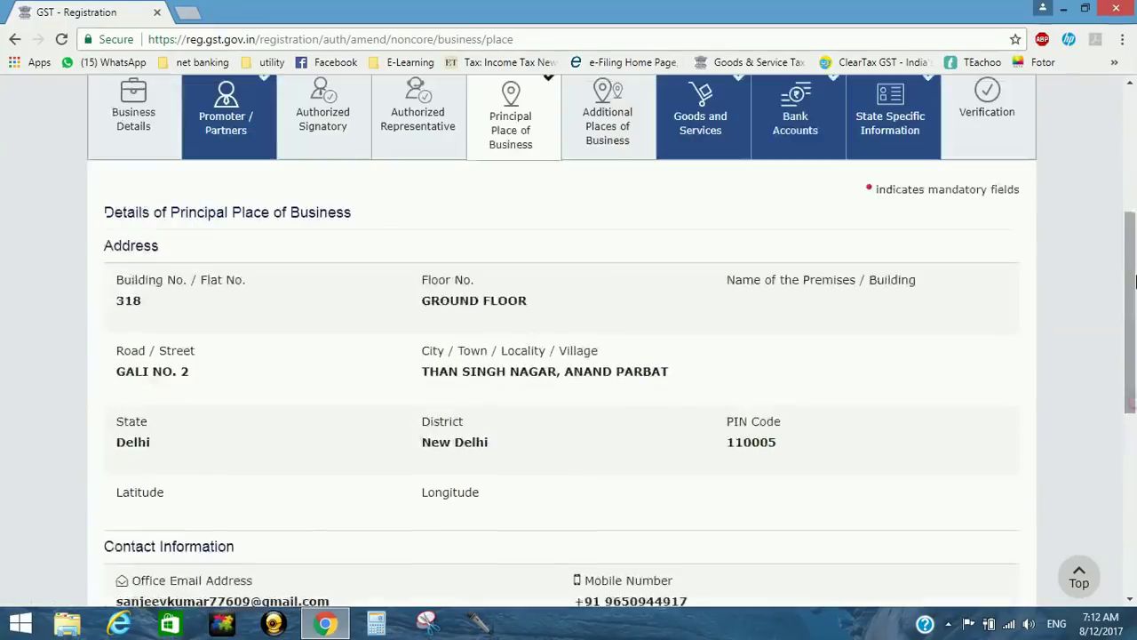
scroll(1135, 280, "up", 2)
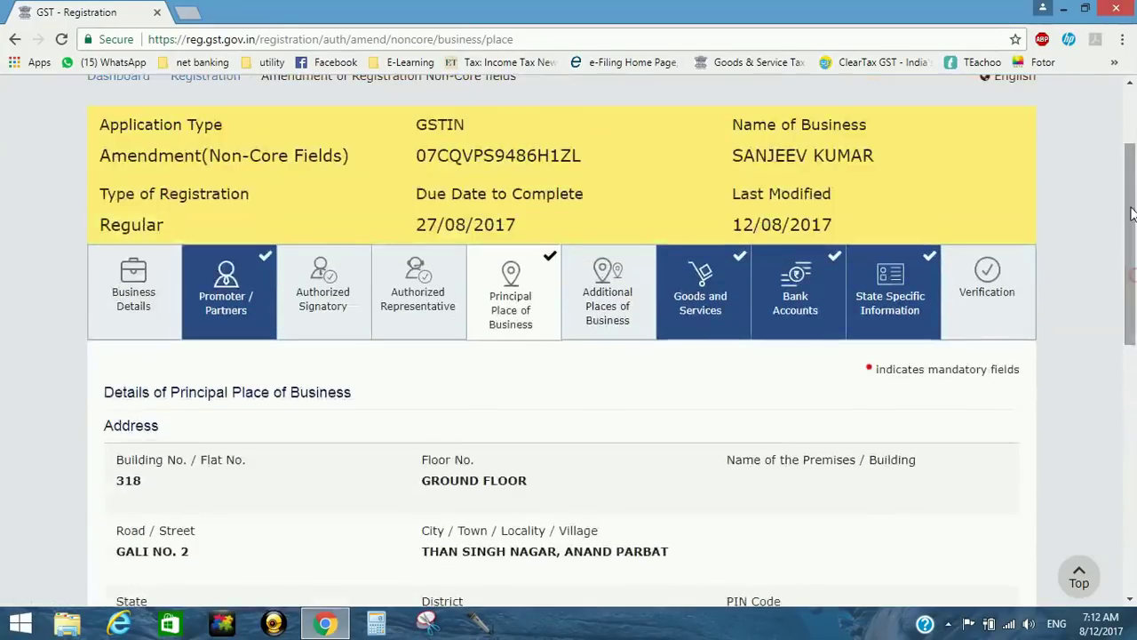
- View the Additional Places of Business section and examine the goods list and HSN chapter search under Goods and Services
left_click(600, 299)
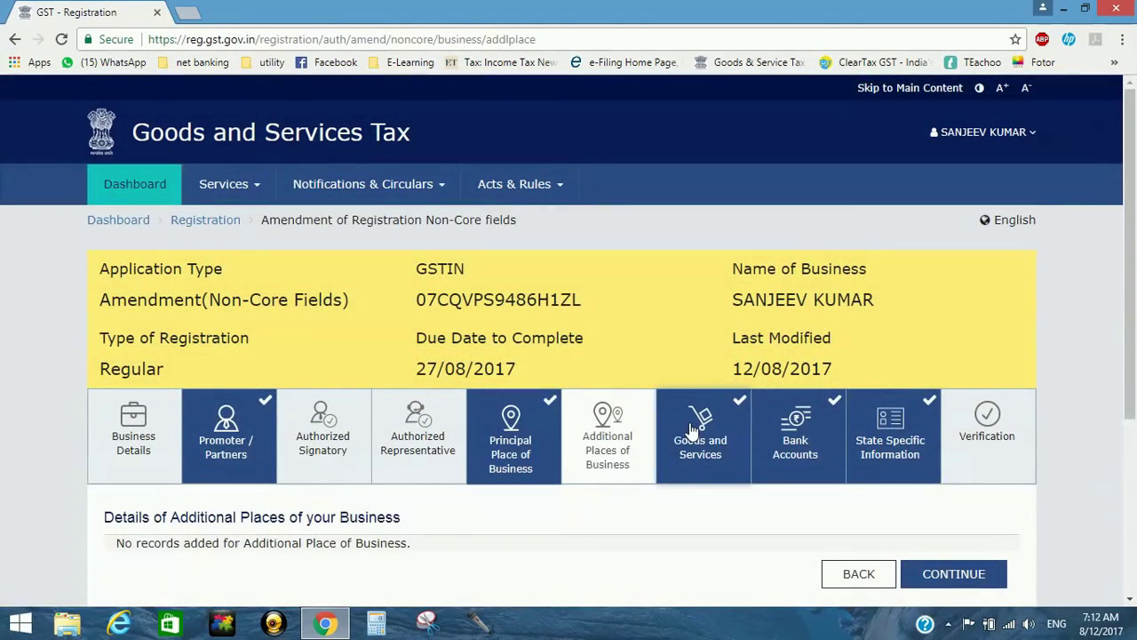
left_click(692, 431)
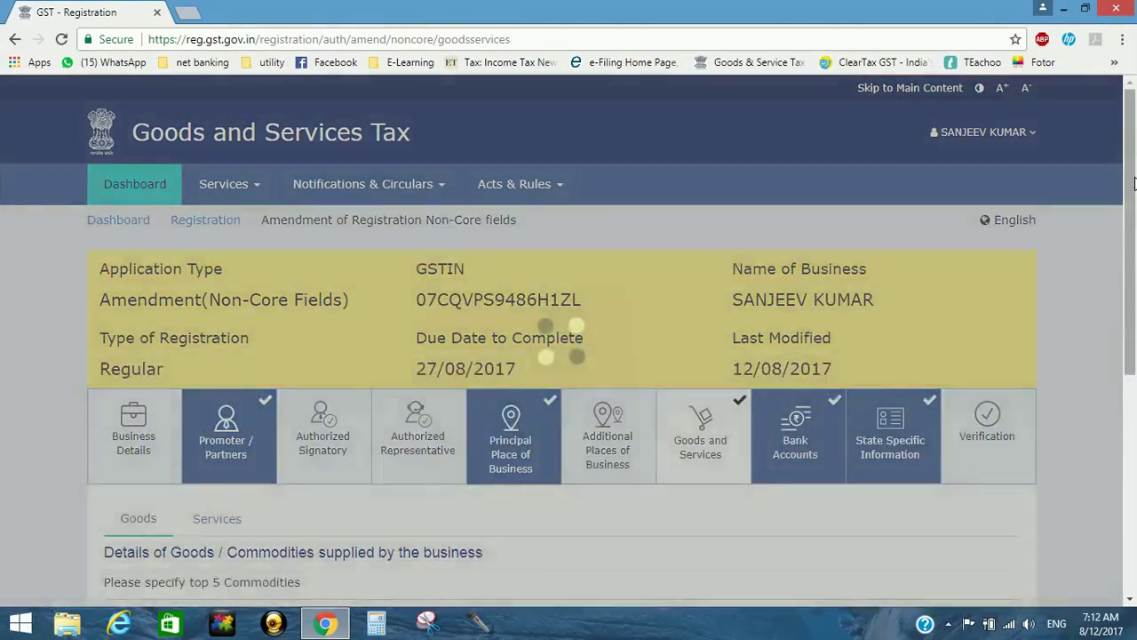
left_click_drag(1134, 183, 1135, 345)
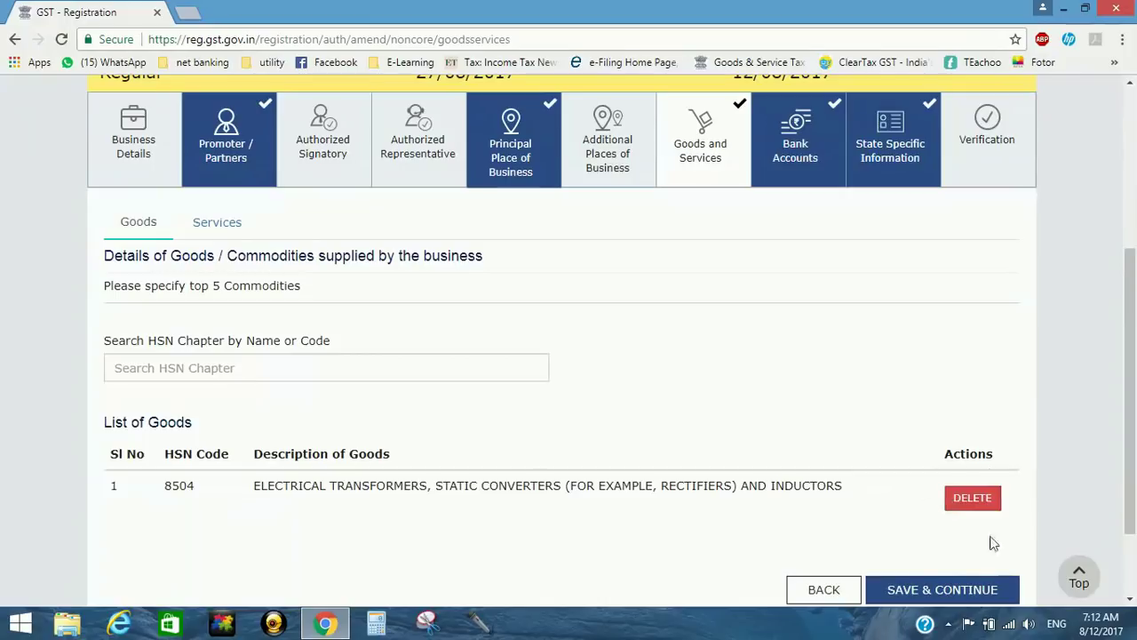
left_click(308, 366)
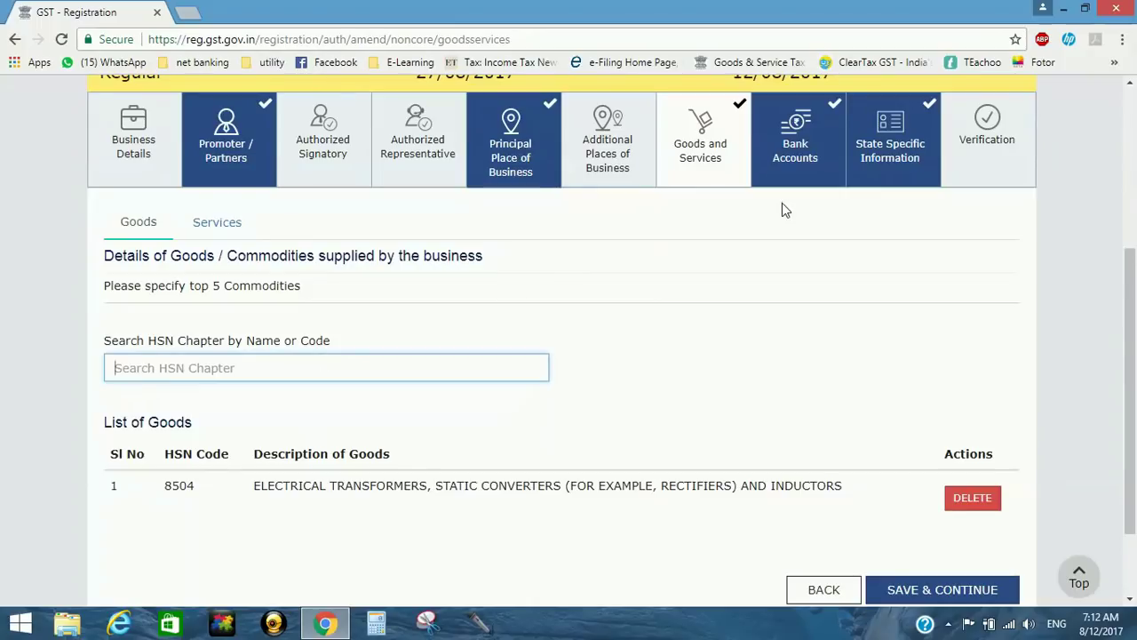
- Go to the Bank Accounts section and review the listed accounts and their available actions
left_click(793, 153)
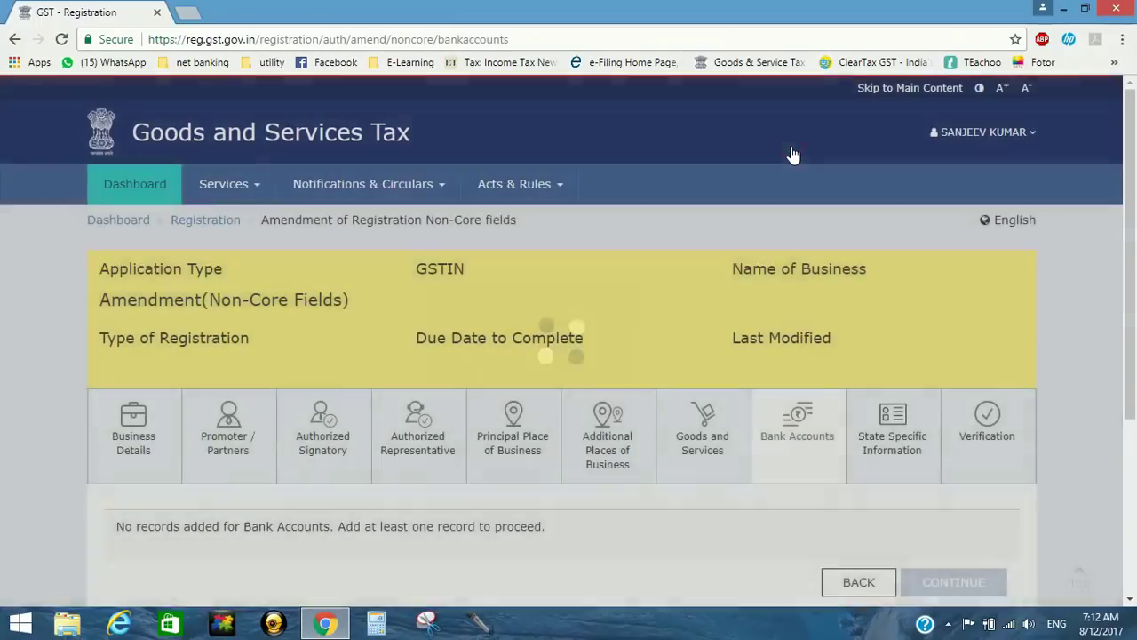
scroll(1130, 185, "down", 3)
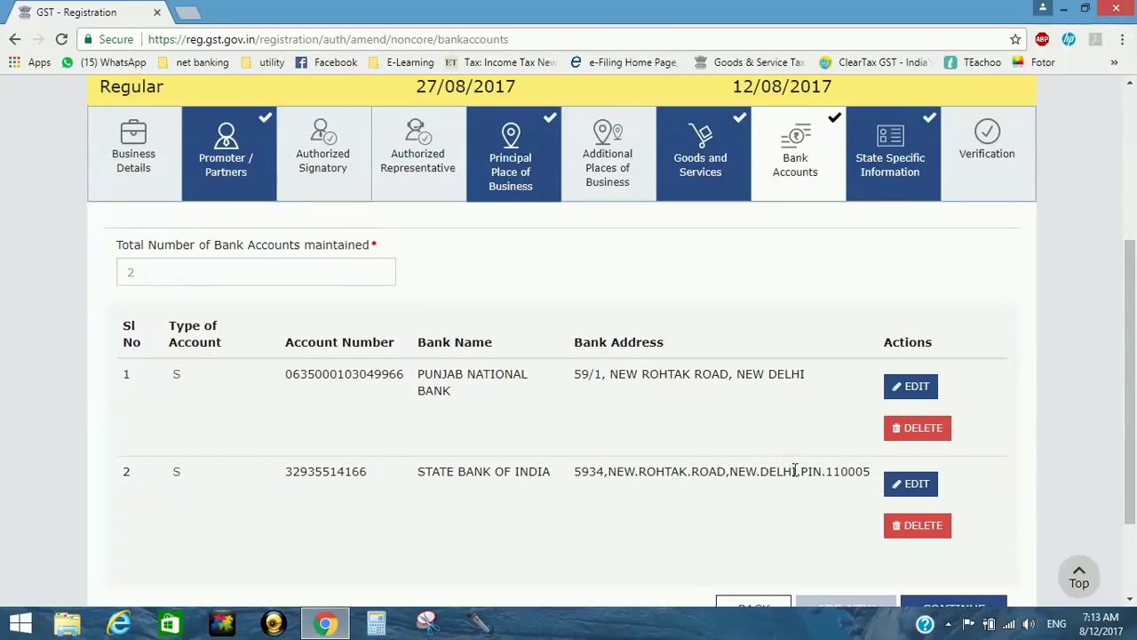
scroll(923, 466, "up", 2)
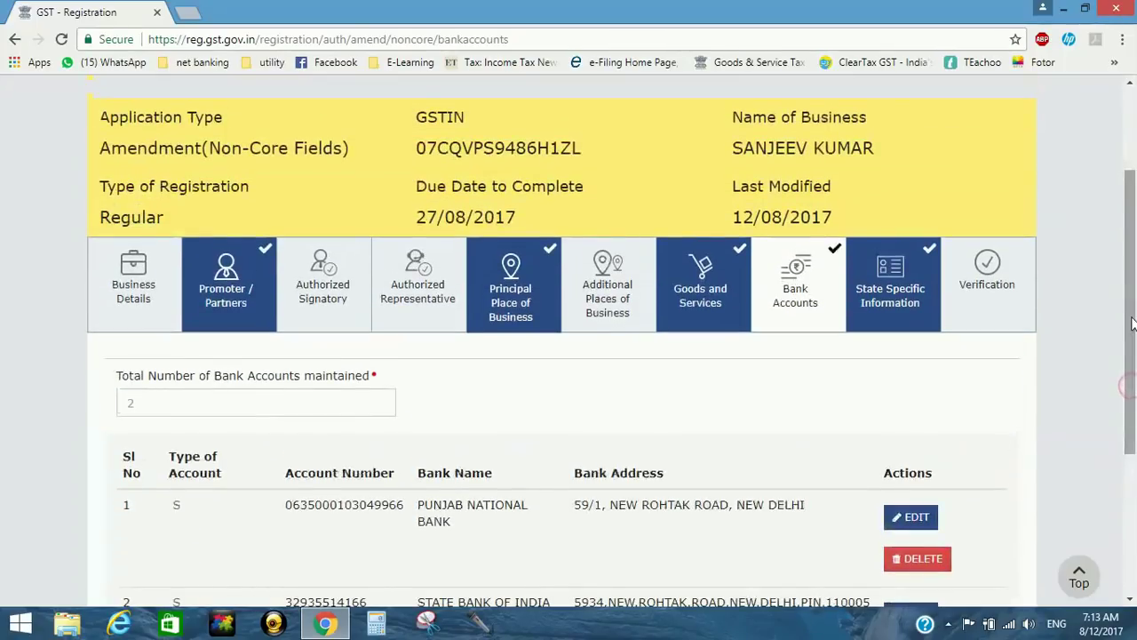
- View the State Specific Information section's fields, and examine the declaration, signatory details and submission options in the Verification section
left_click(910, 298)
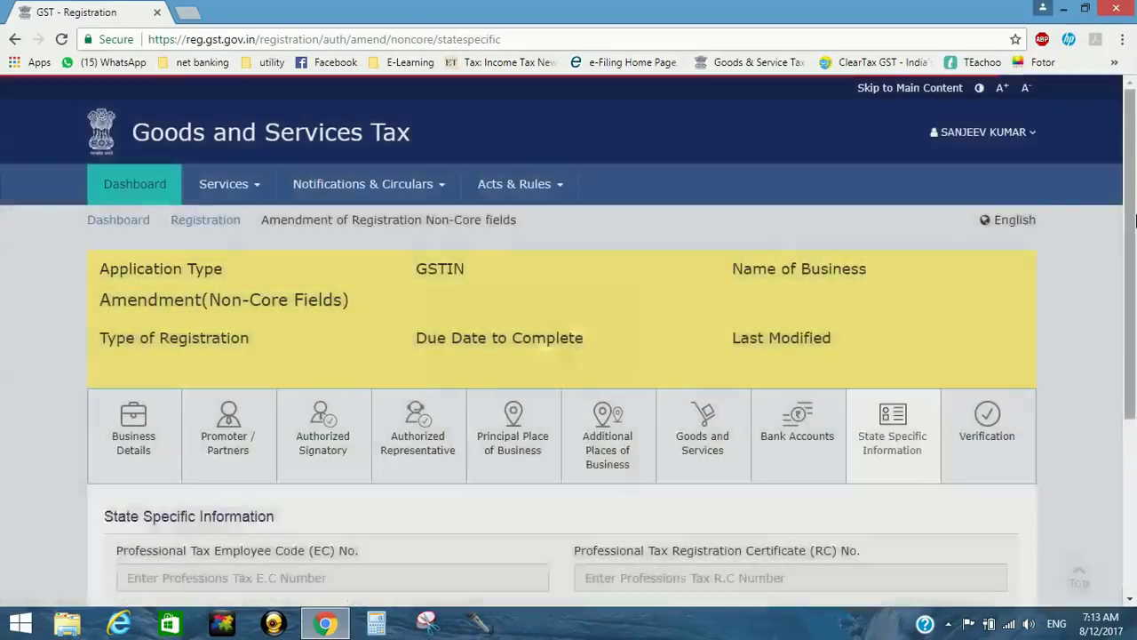
scroll(687, 325, "down", 3)
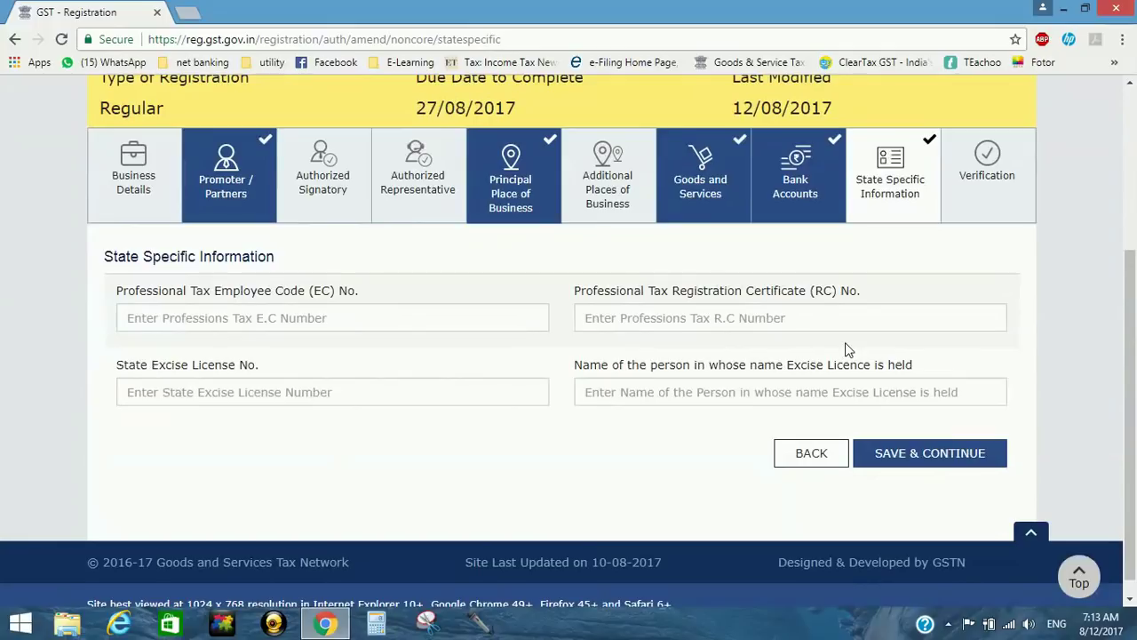
left_click(974, 181)
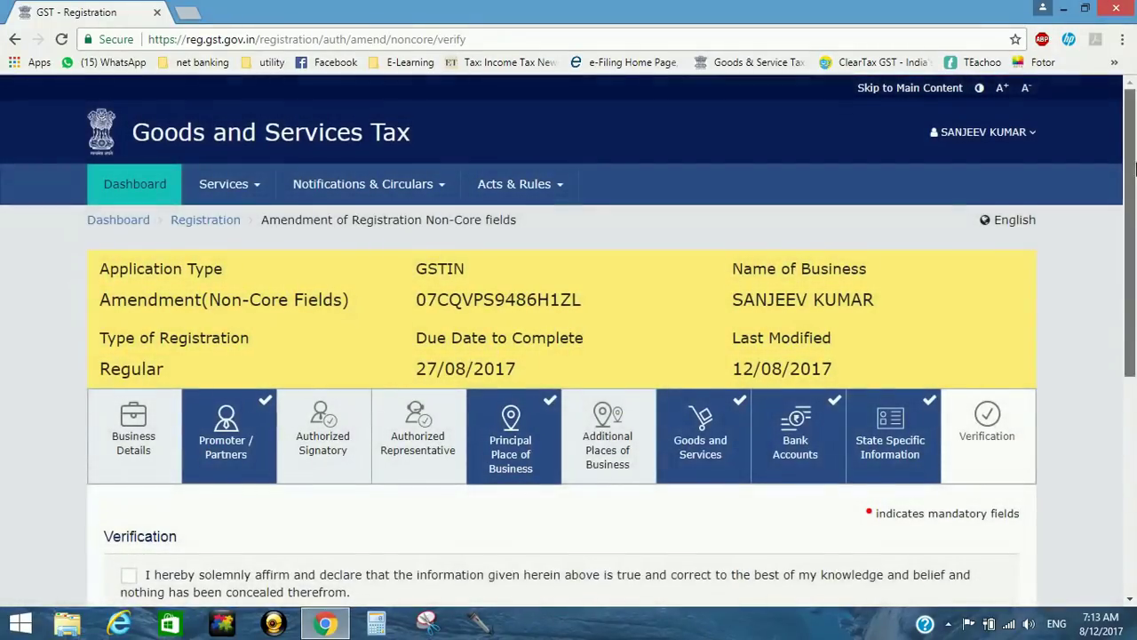
left_click_drag(1135, 169, 1135, 256)
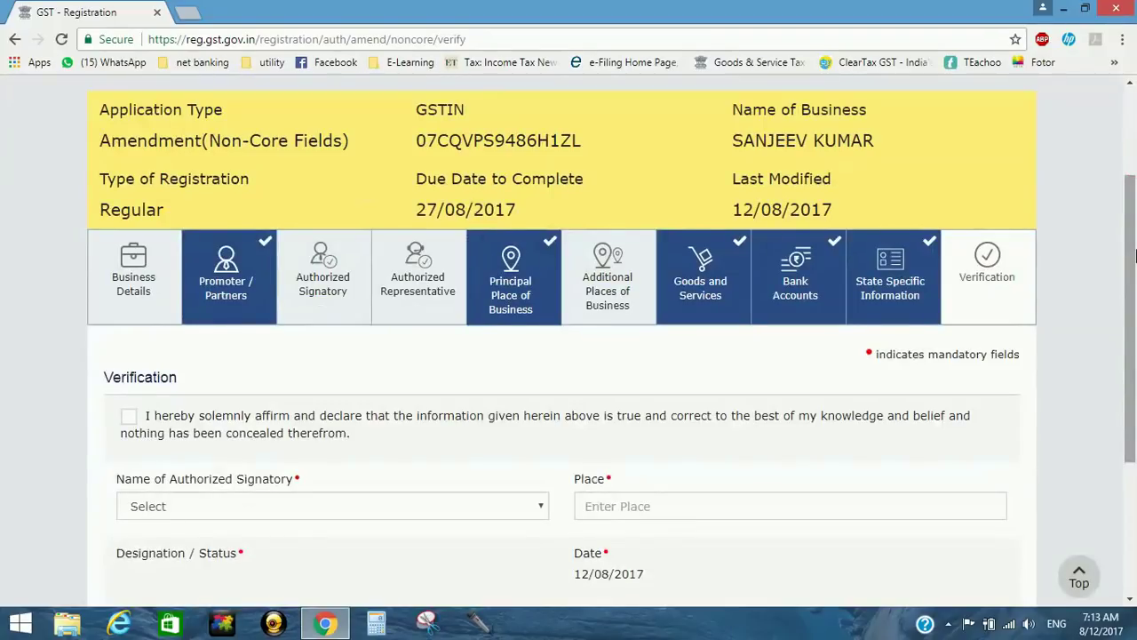
scroll(1135, 256, "down", 1)
scroll(983, 453, "down", 2)
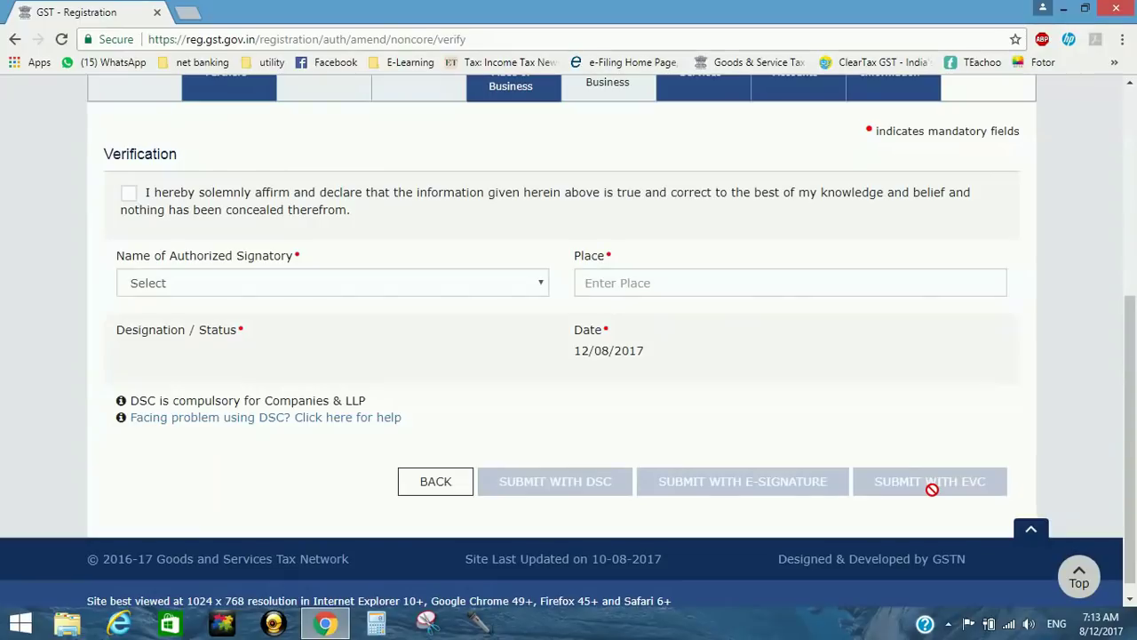
left_click_drag(1134, 397, 1135, 206)
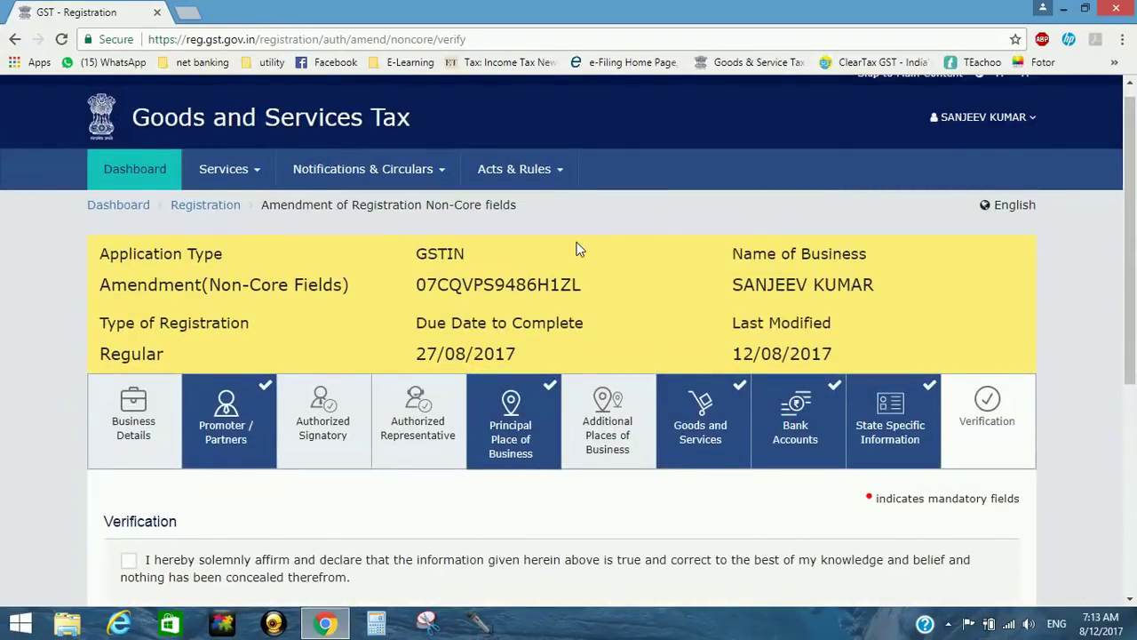